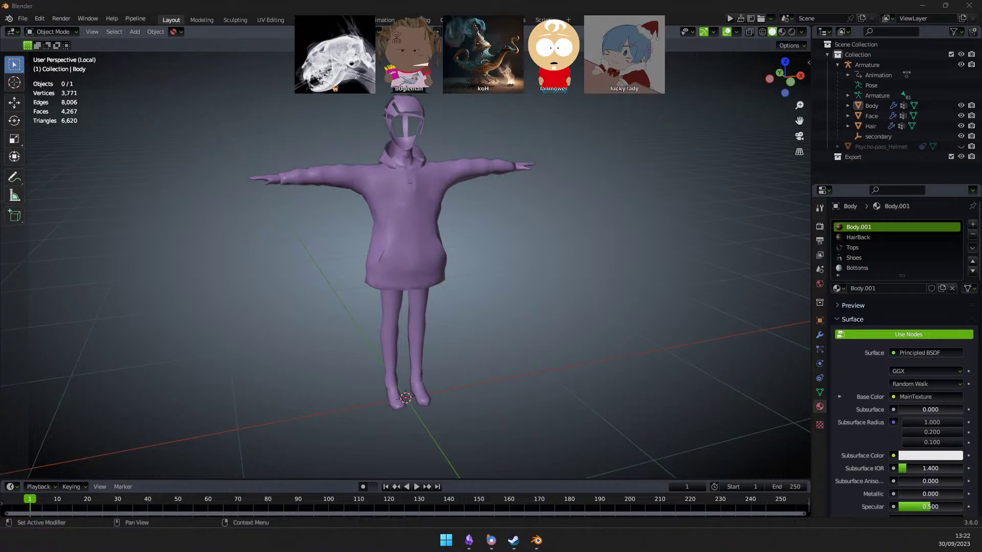
- Select the Body object, display its modifiers, and leave local view so the whole character and armature are shown
shift+scroll(450, 263, up, 3)
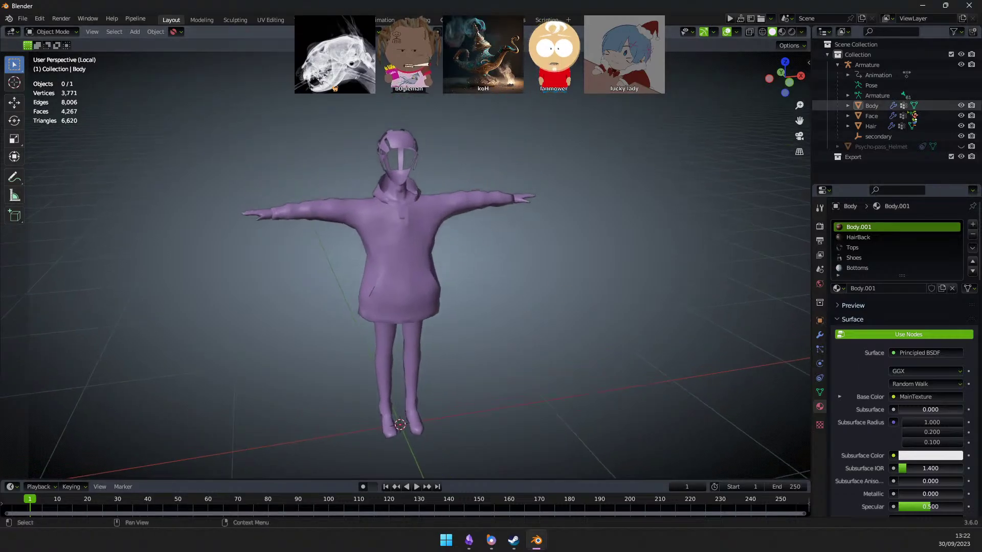
click(894, 106)
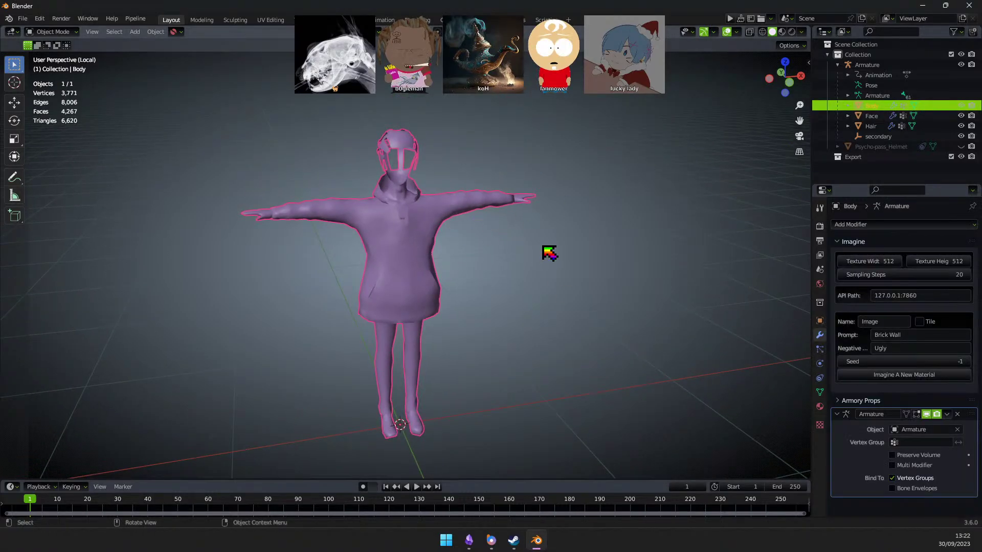
middle_drag(491, 249, 531, 201)
middle_drag(527, 246, 486, 259)
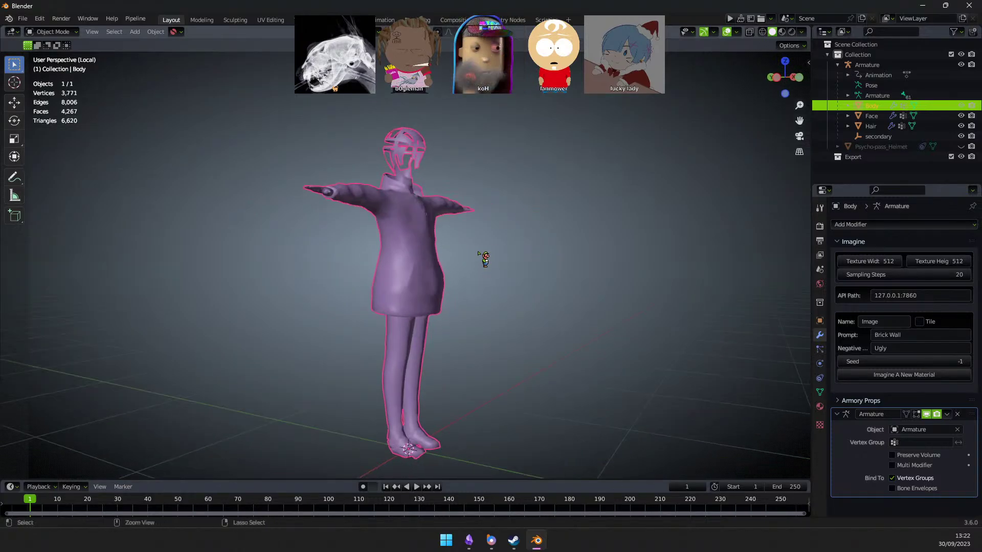
click(539, 252)
key(a)
key(KP_Divide)
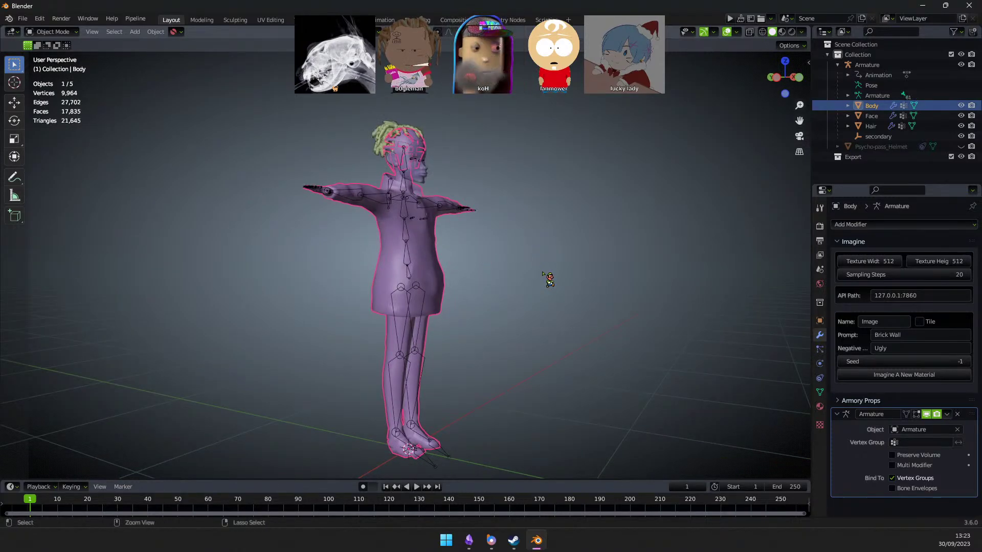
- Enter Edit Mode on the Body, undo the earlier Un-Subdivide to restore the denser mesh, and clear the selection
click(549, 279)
key(ctrl+z)
key(Tab)
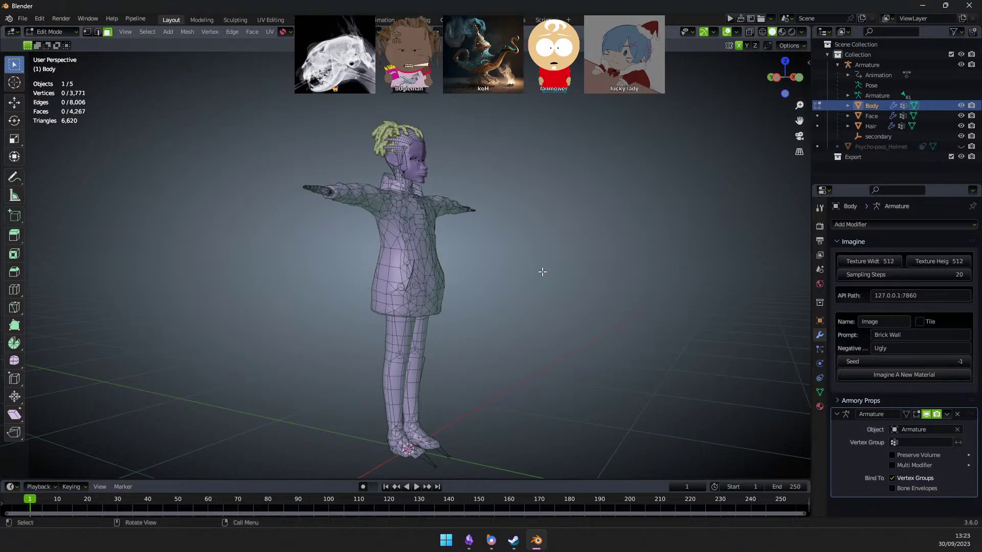
key(alt+h)
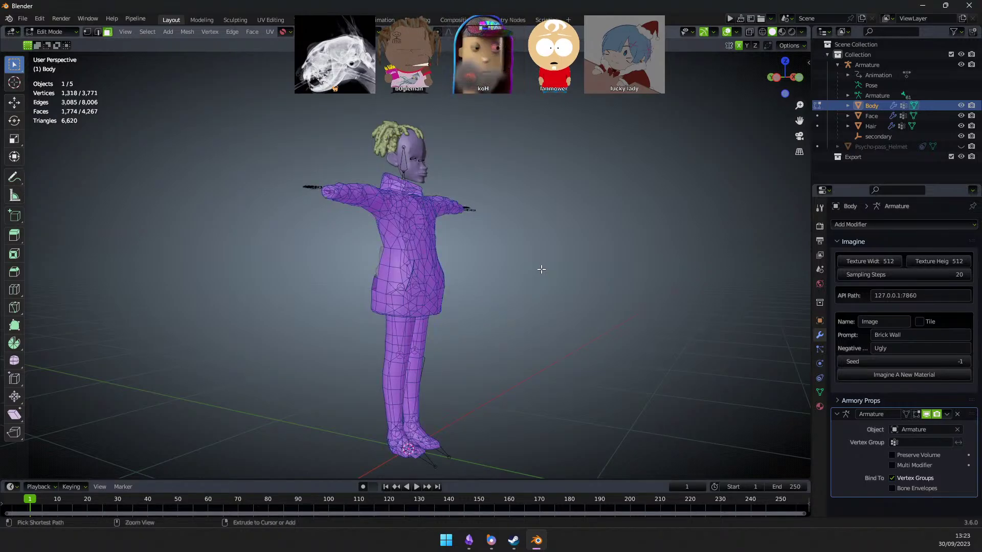
shift+scroll(546, 263, down, 10)
click(552, 232)
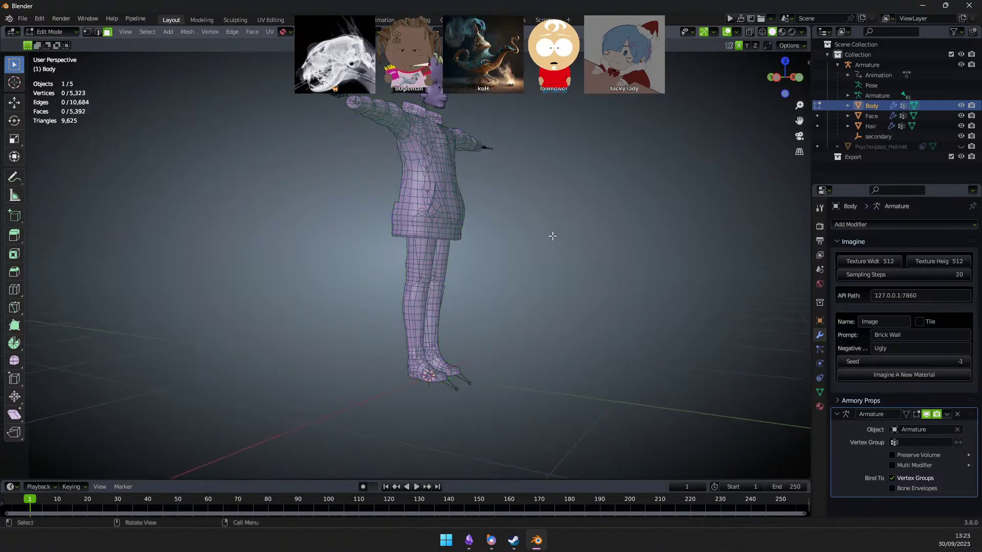
- Select the linked geometry of both shoes, delimited by seam, and hide it from the Body mesh
scroll(478, 252, up, 4)
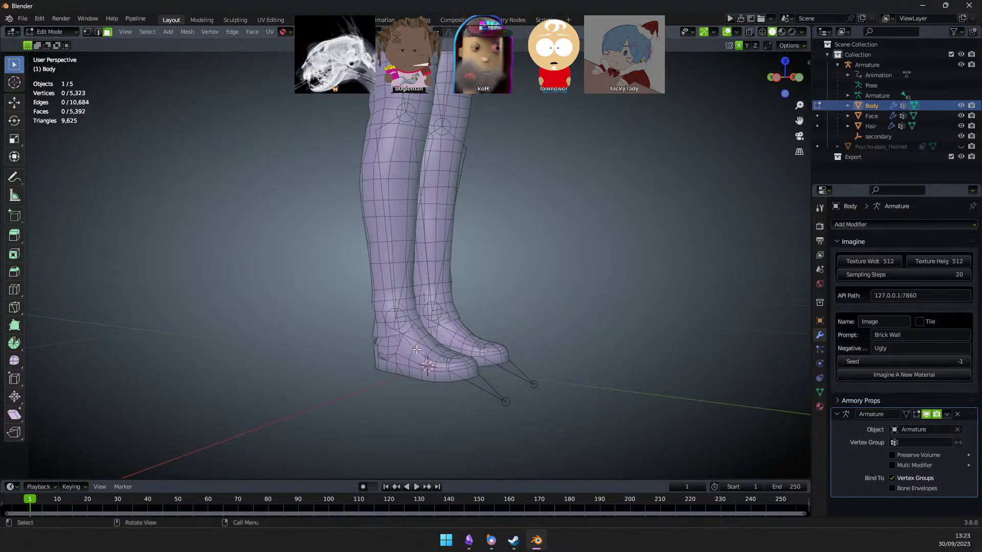
key(l)
middle_drag(480, 342, 438, 314)
key(h)
key(l)
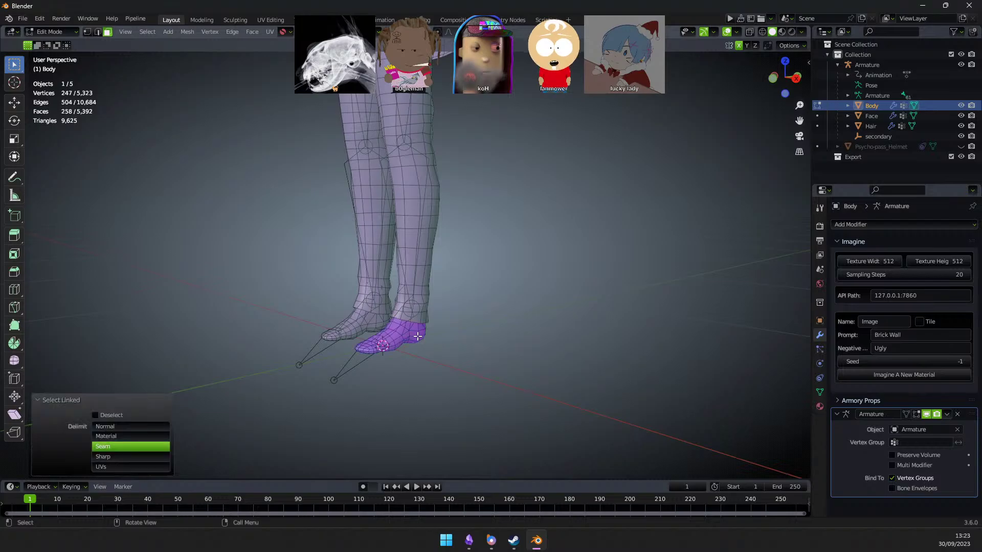
key(h)
middle_drag(469, 298, 656, 295)
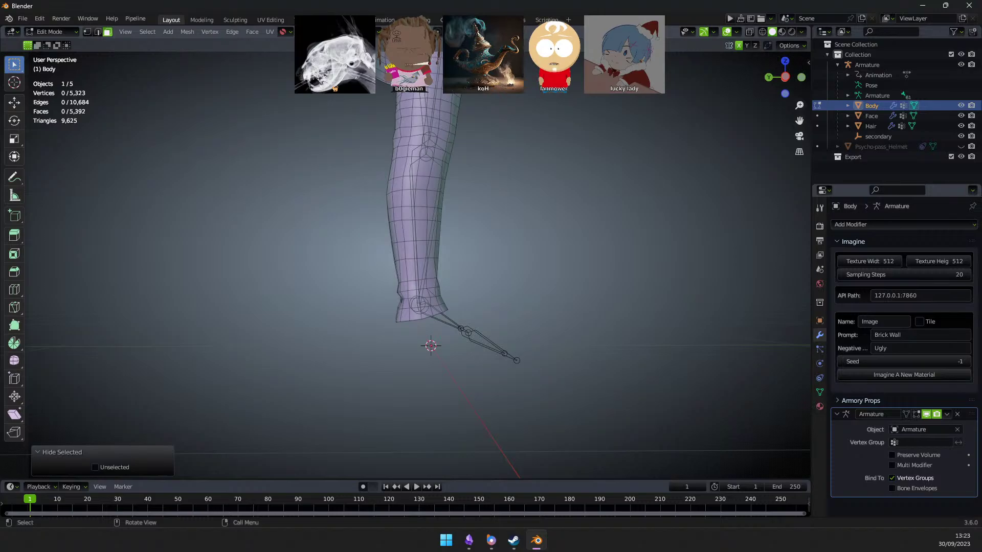
- Select all visible hoodie and leg geometry and apply Un-Subdivide with 2 iterations
middle_drag(404, 209, 433, 260)
key(alt+h)
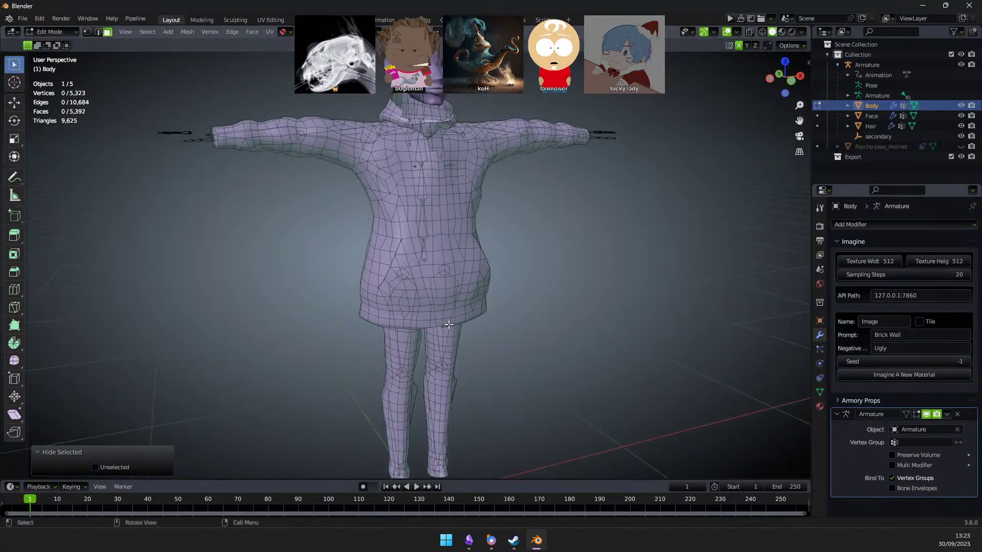
scroll(449, 319, up, 2)
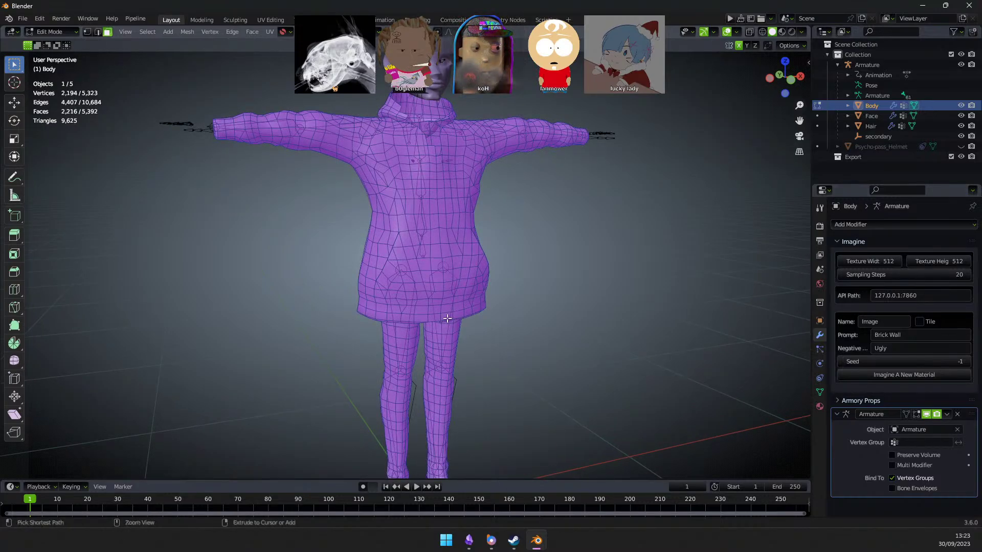
right_click(447, 318)
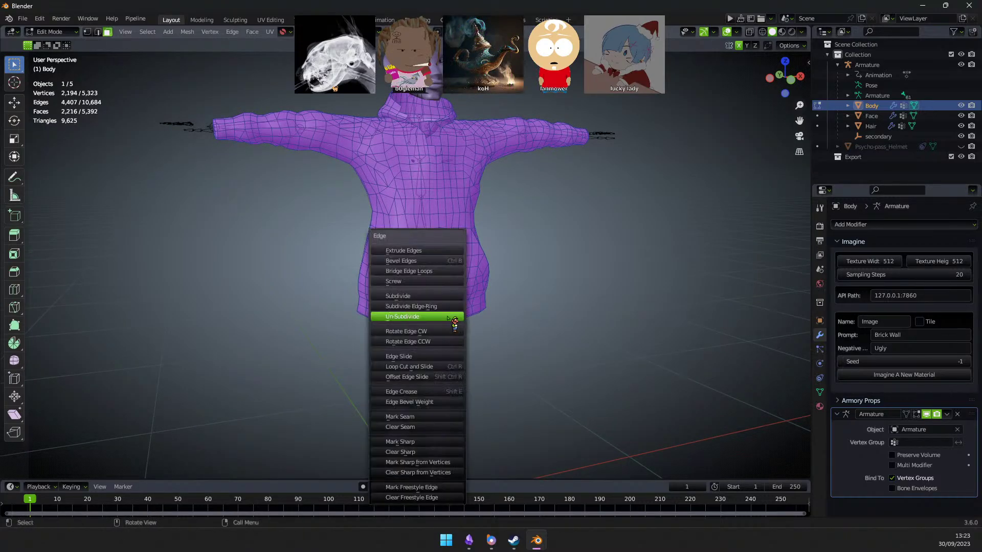
click(449, 319)
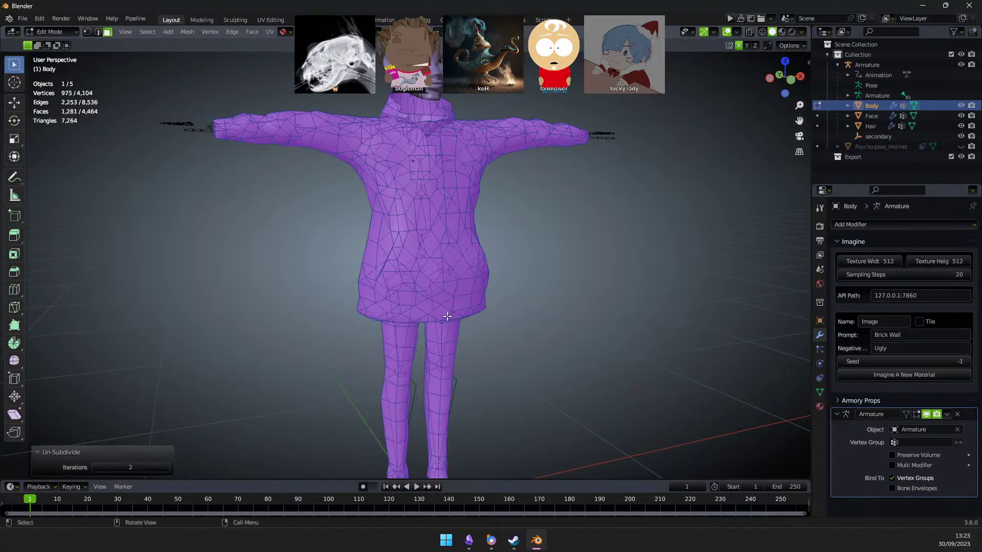
- Try Un-Subdivide with 1 iteration and inspect the hoodie and legs from the front and back
click(95, 468)
middle_drag(629, 205, 548, 195)
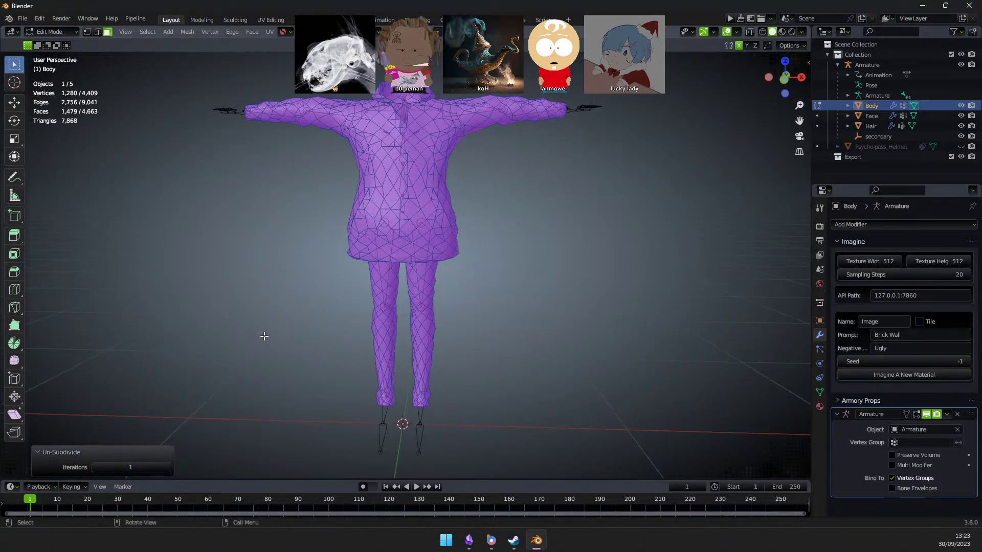
key(KP_9)
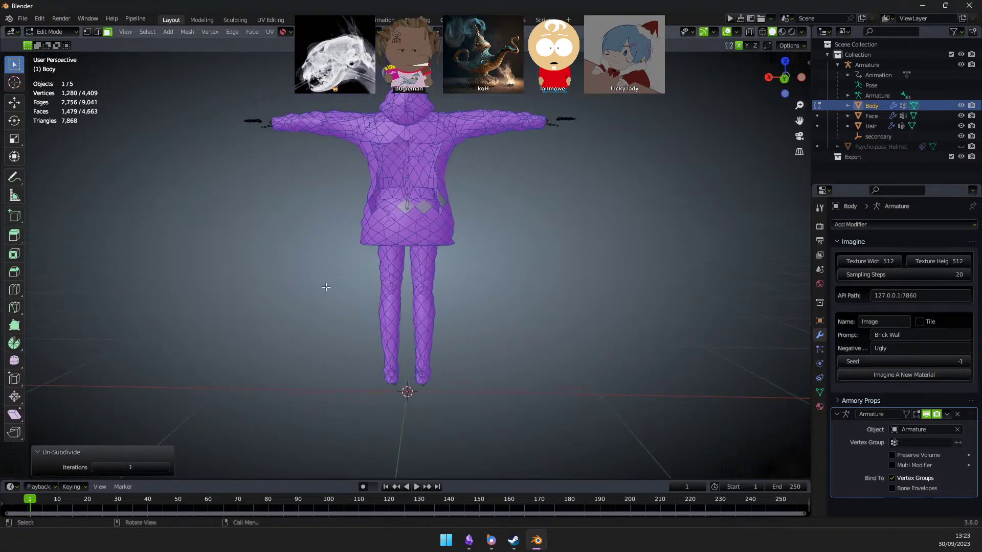
- Set the Un-Subdivide iterations to 2, return to Object Mode, and view the whole character from the front
click(167, 467)
middle_drag(512, 240, 340, 238)
key(Tab)
key(KP_1)
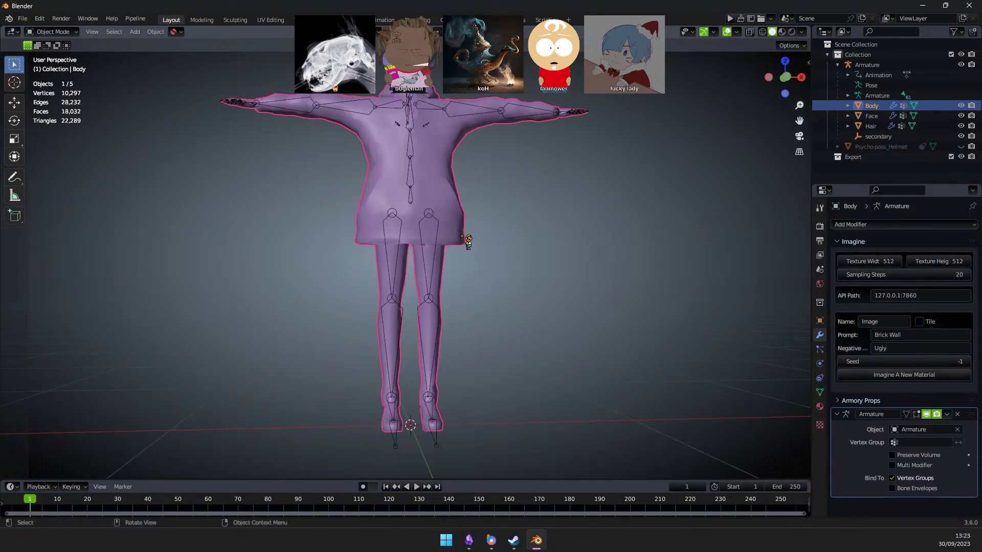
scroll(467, 241, down, 3)
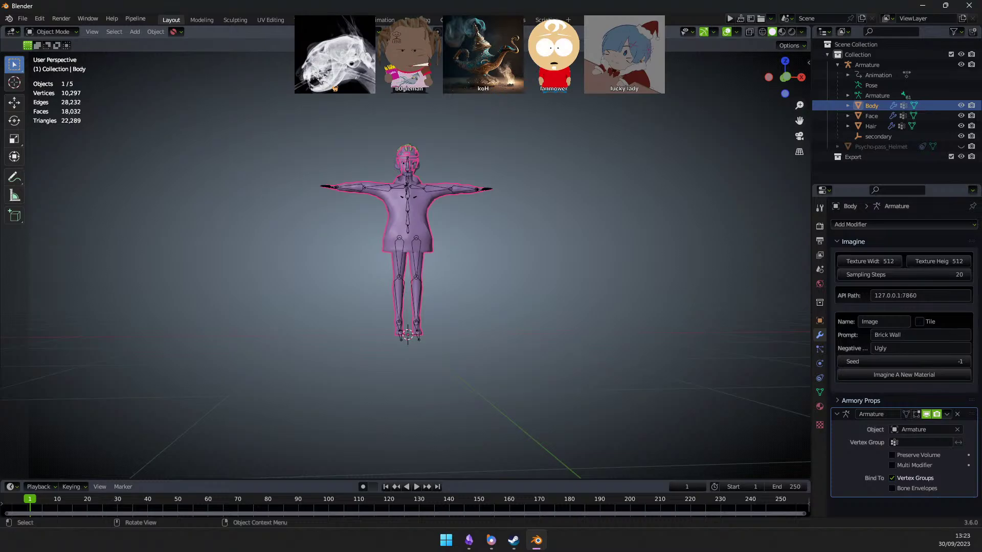